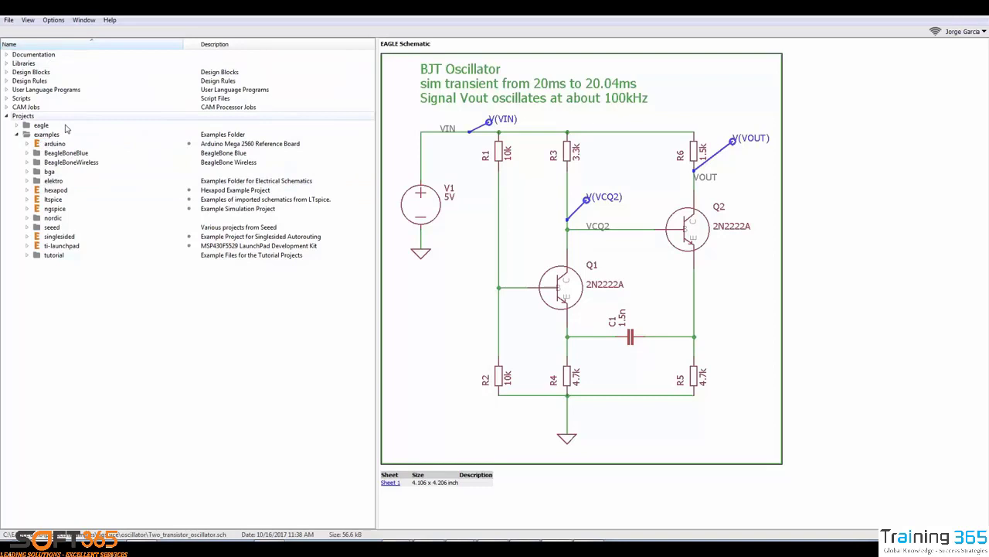
Open the Two_transistor_oscillator.sch schematic from the oscillator folder of the ngspice example project and maximize its window.
left_click(57, 210)
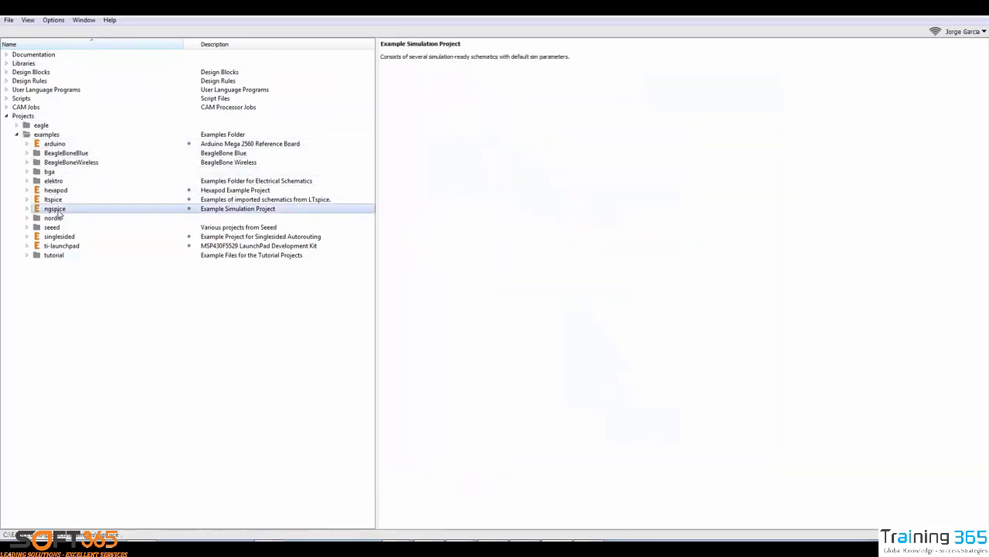
double_click(54, 210)
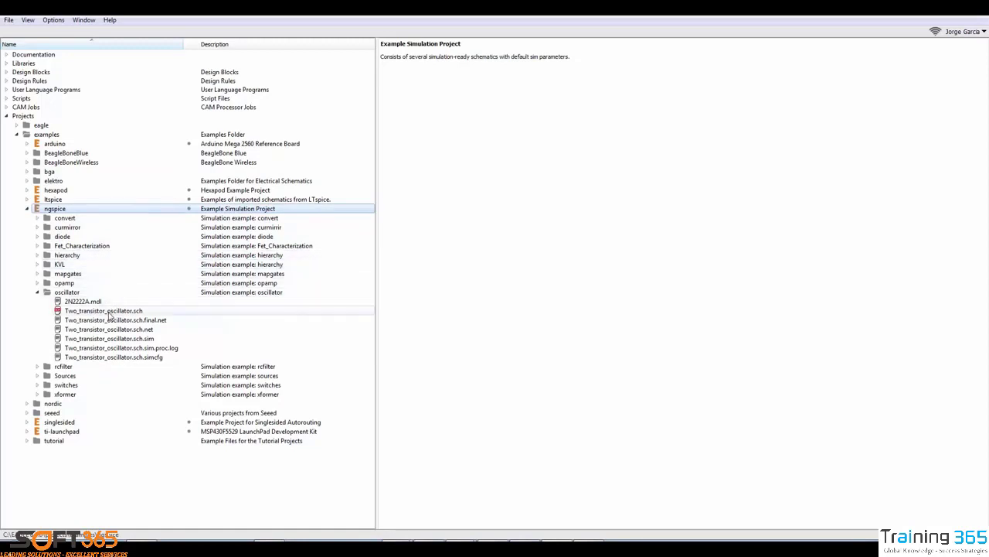
double_click(109, 311)
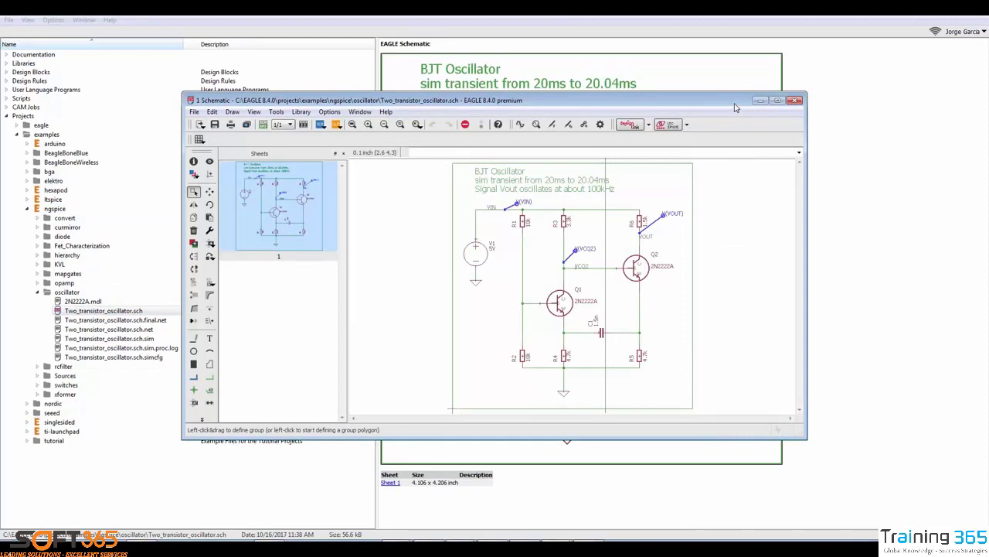
left_click(777, 107)
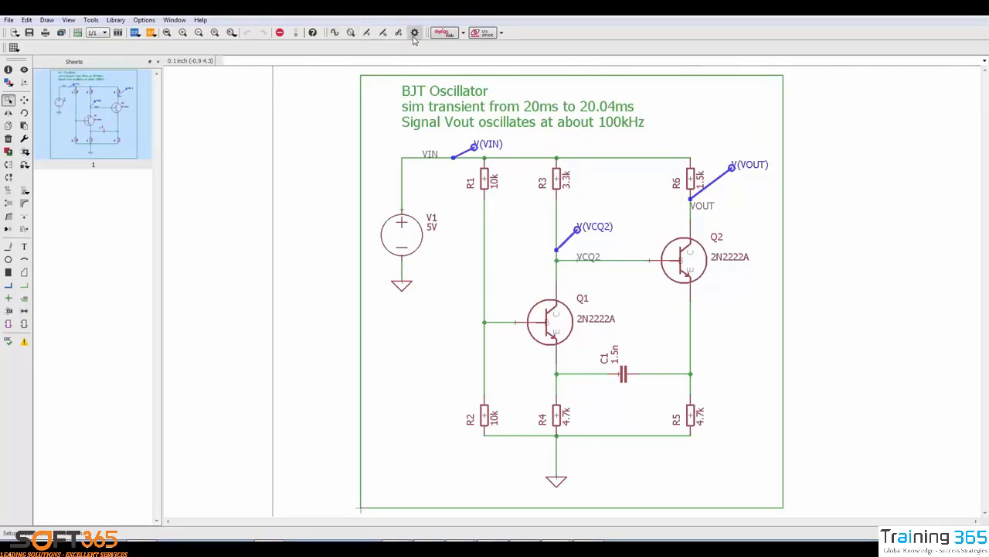
right_click(402, 211)
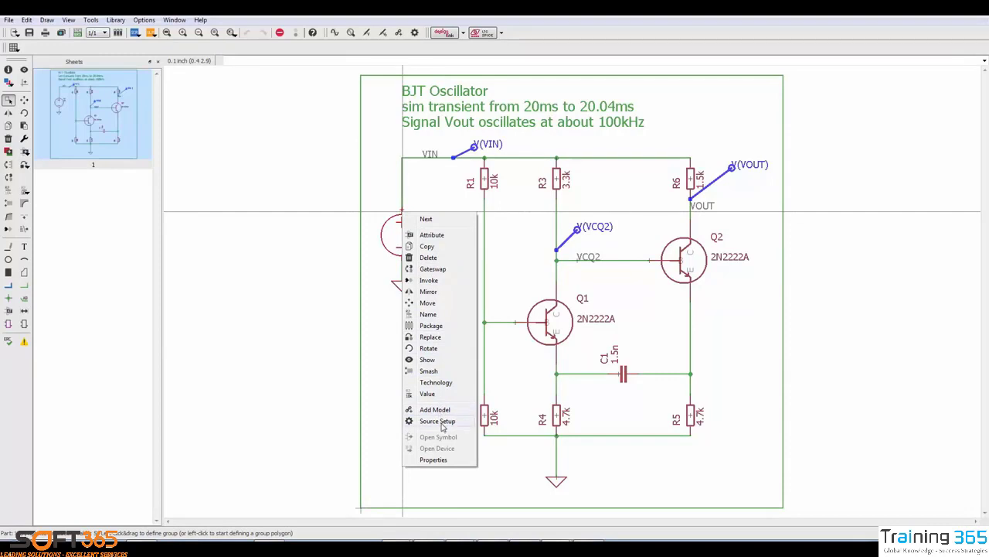
left_click(430, 187)
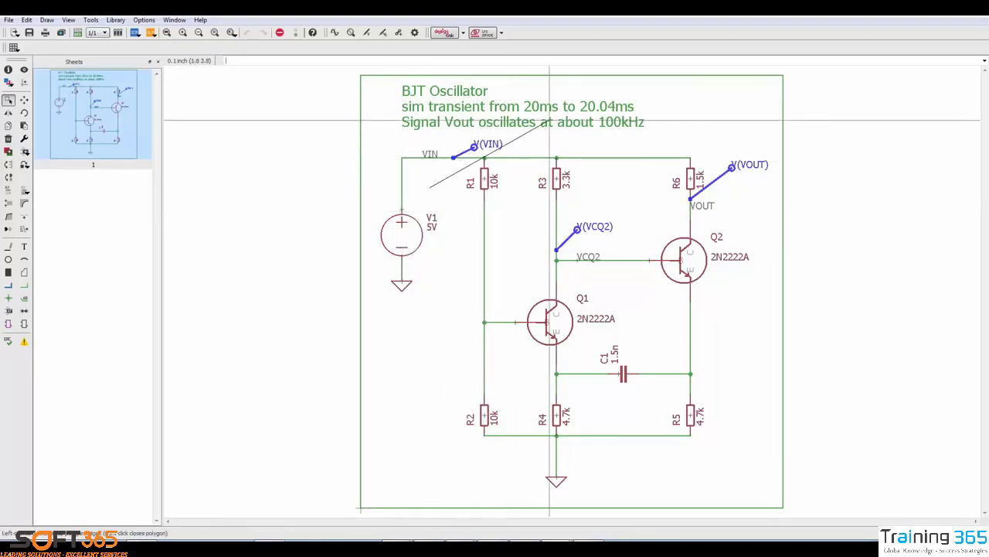
key("Escape")
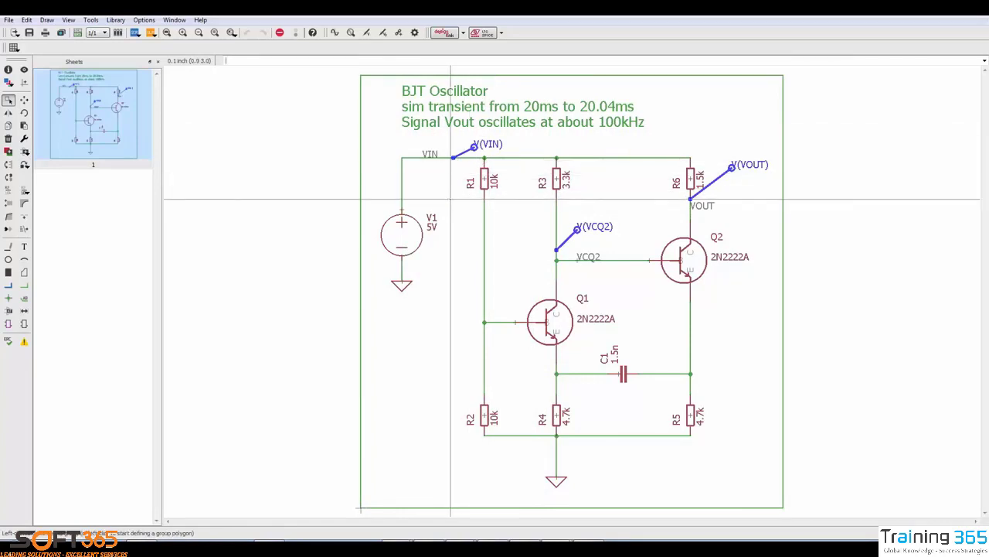
Place voltage probes on Q1's base net and on the net between Q1's emitter and C1, plus a phase probe between C1 and R5.
left_click(368, 35)
left_click(484, 312)
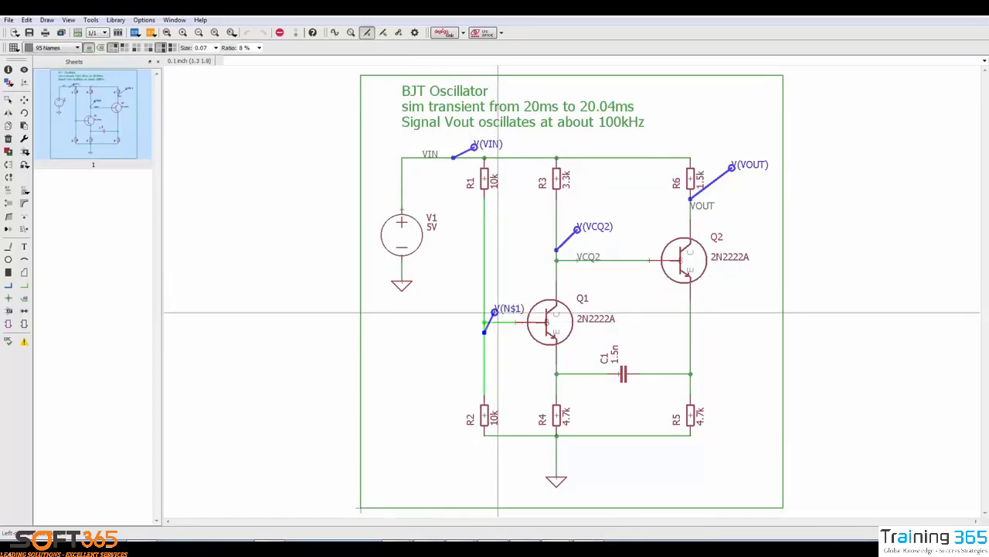
left_click(506, 293)
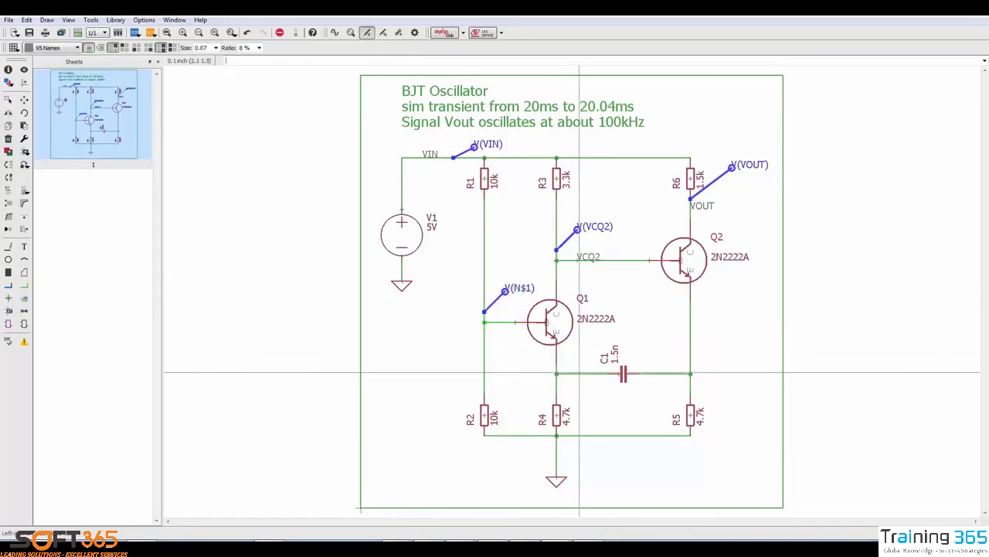
left_click(566, 374)
left_click(591, 353)
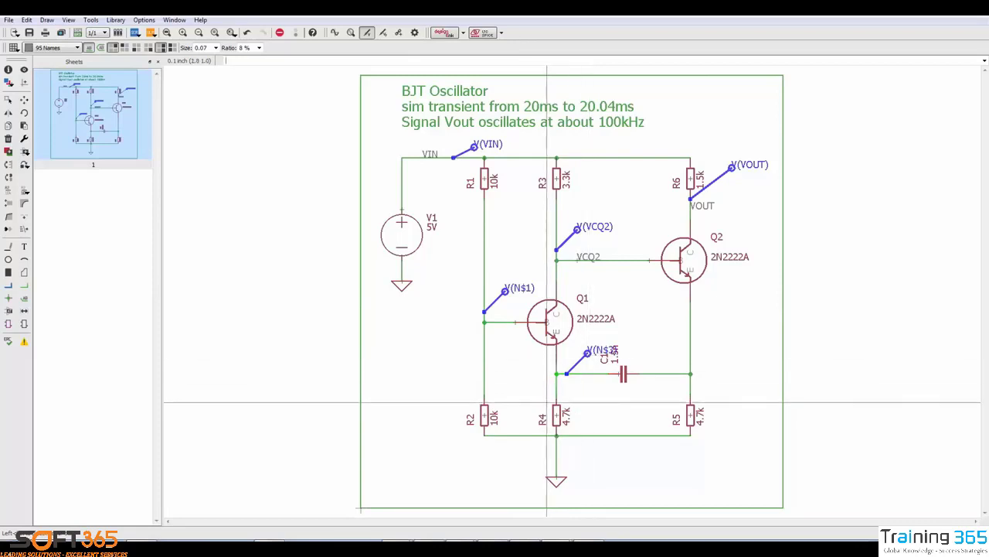
left_click(382, 33)
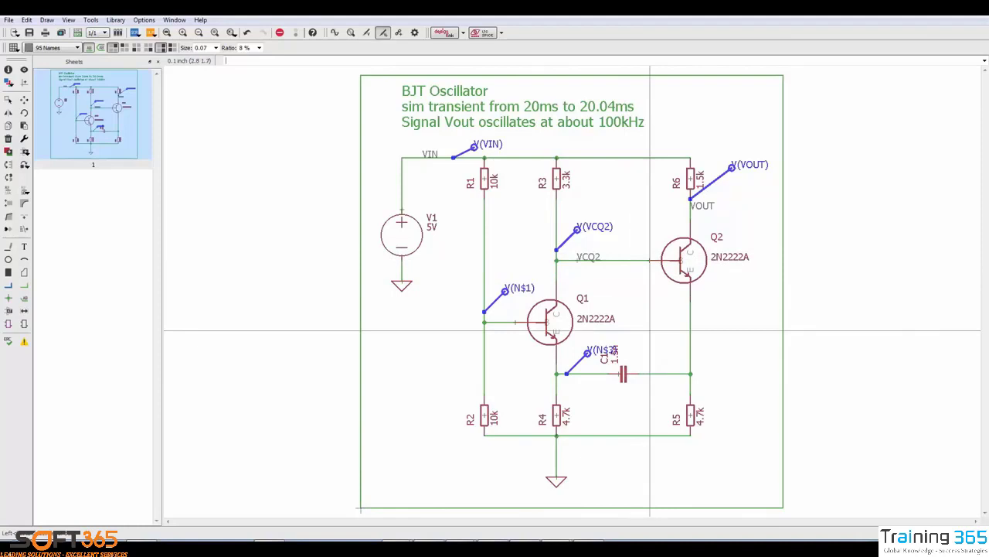
left_click(639, 374)
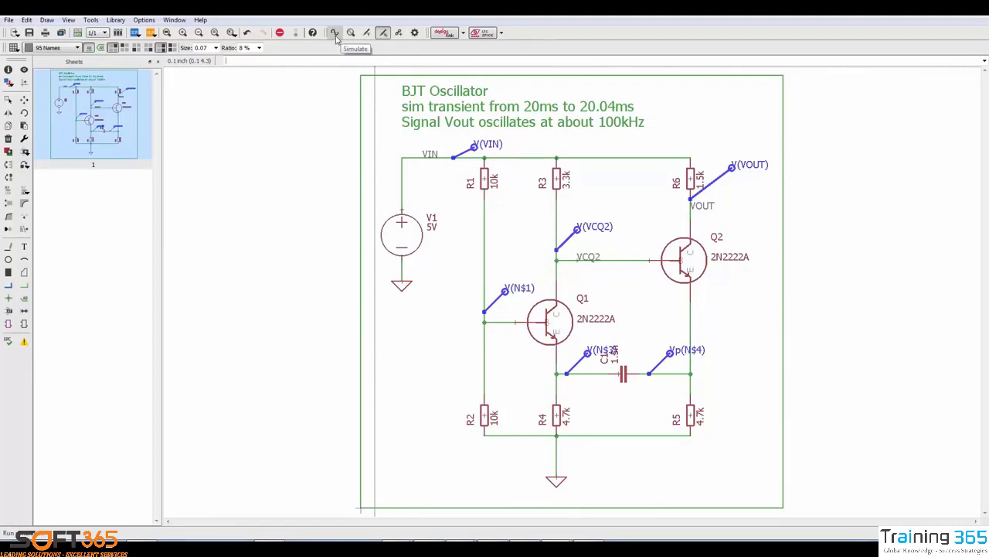
Review the circuit's SPICE netlist in the simulator and run the transient simulation with the existing settings.
left_click(335, 39)
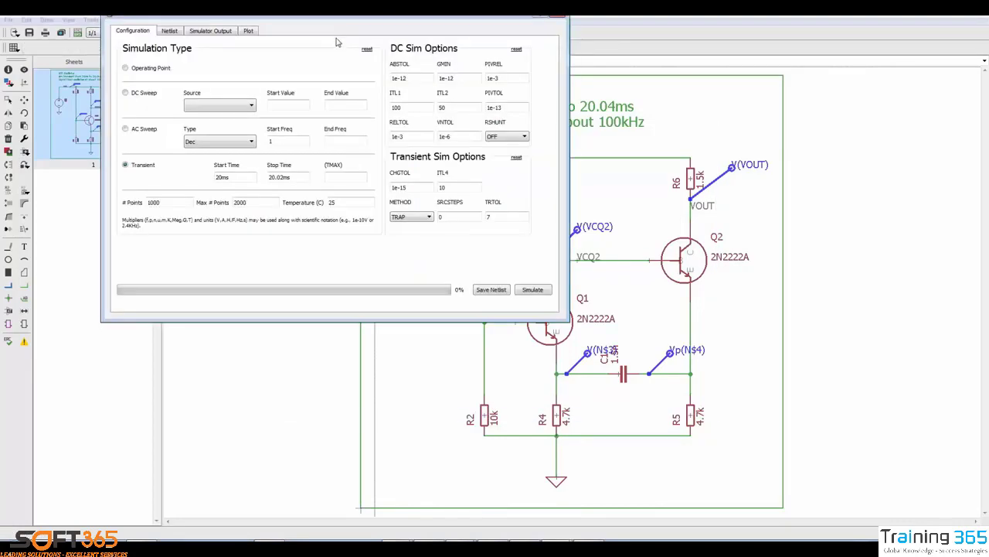
left_click_drag(332, 17, 381, 97)
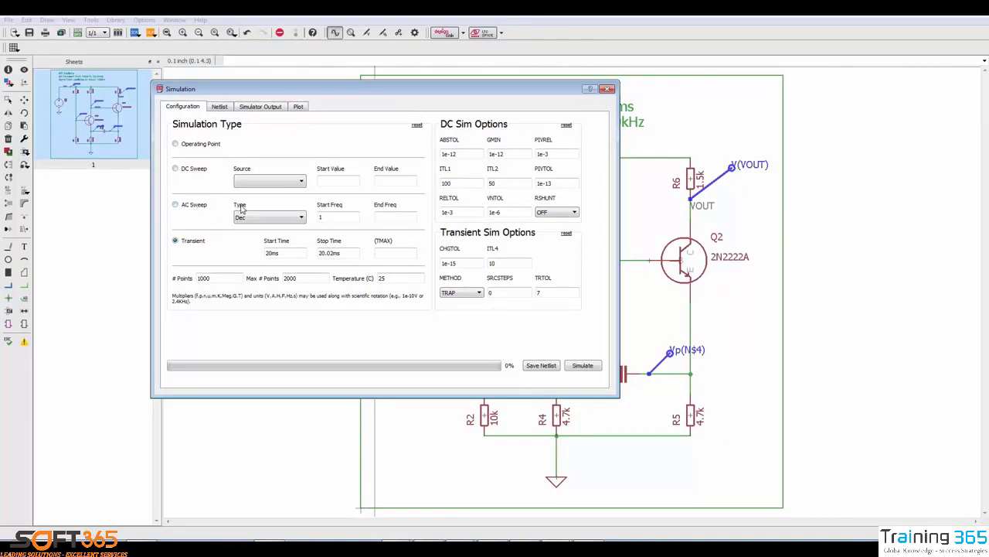
left_click(220, 107)
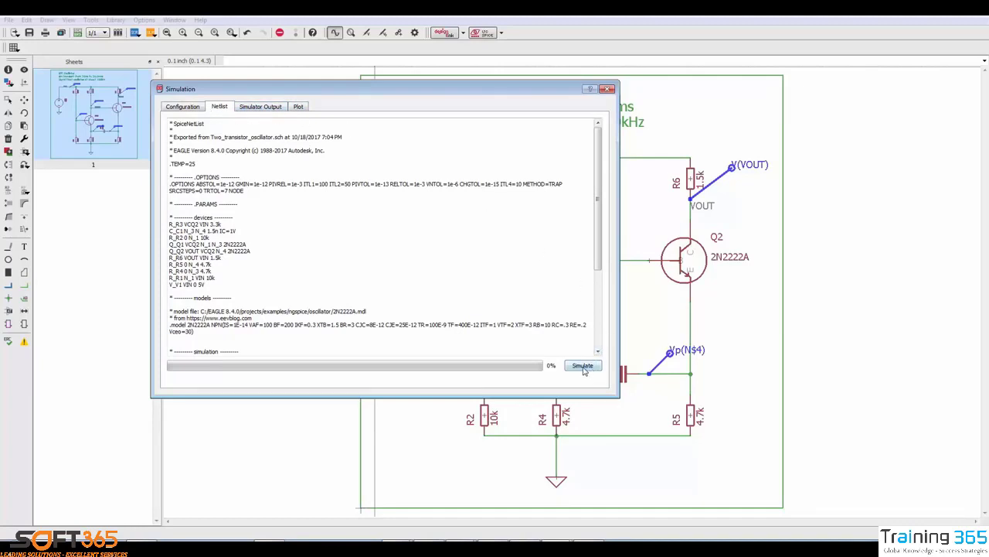
left_click(190, 107)
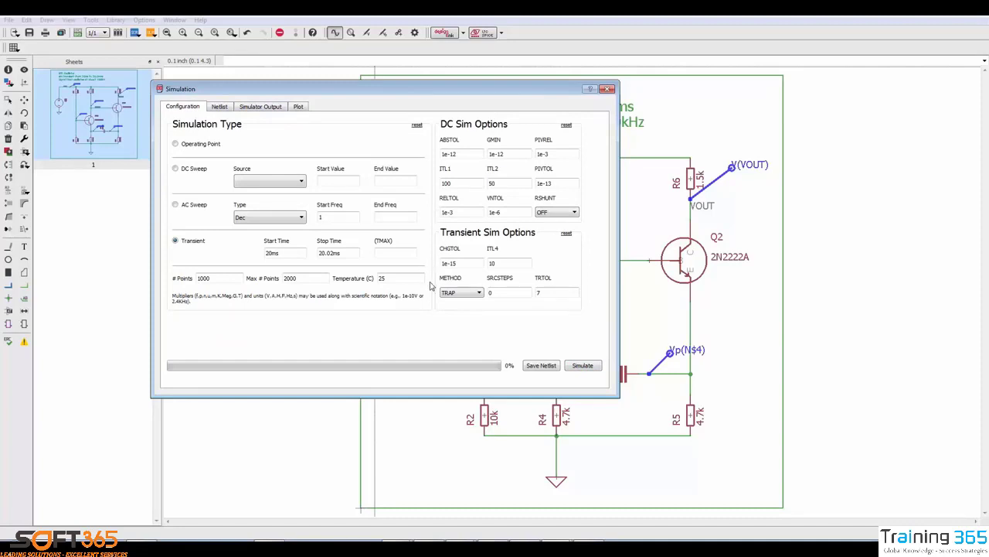
left_click(584, 366)
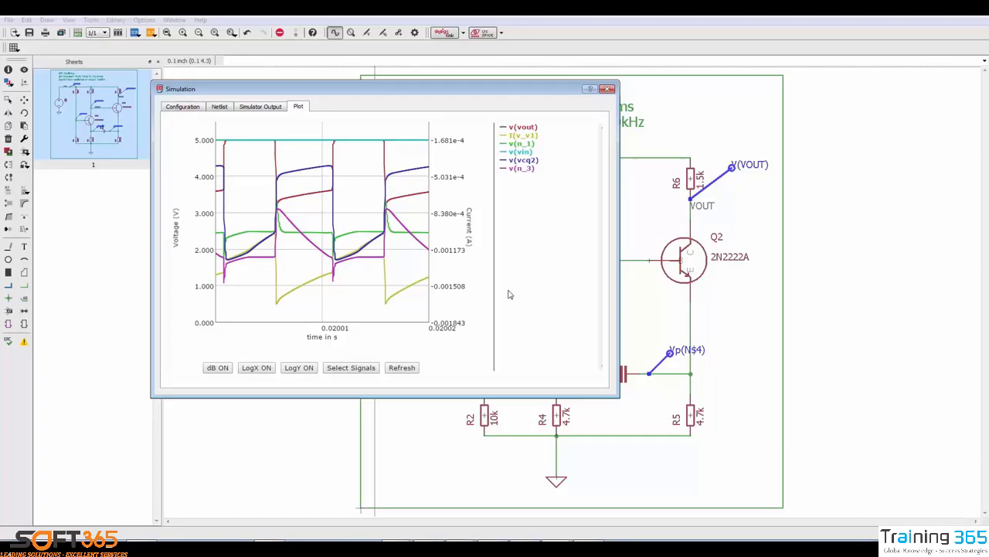
Examine the plotted waveforms over a shorter time span and a narrower voltage range, restoring the full plot after each.
mouse_move(353, 157)
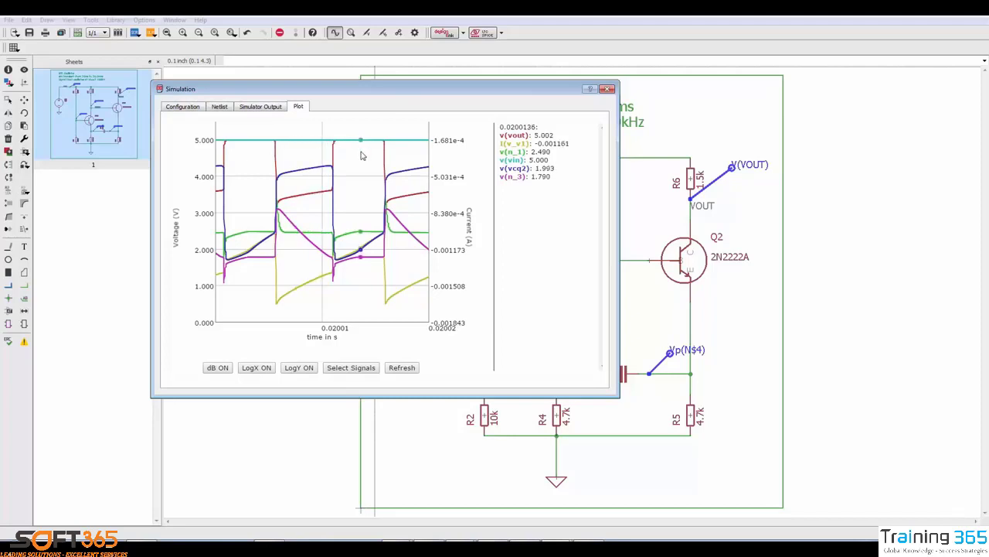
left_click_drag(360, 156, 260, 166)
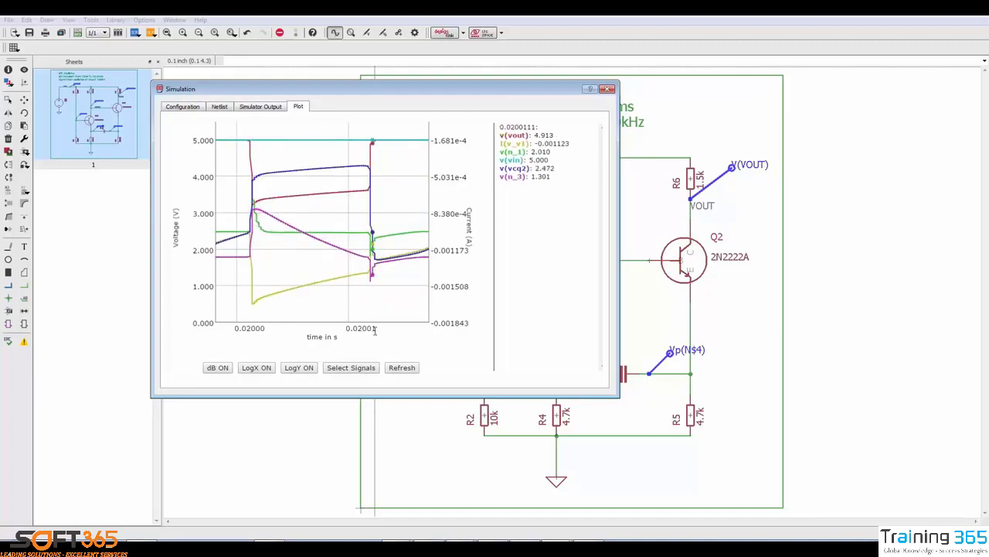
left_click(401, 368)
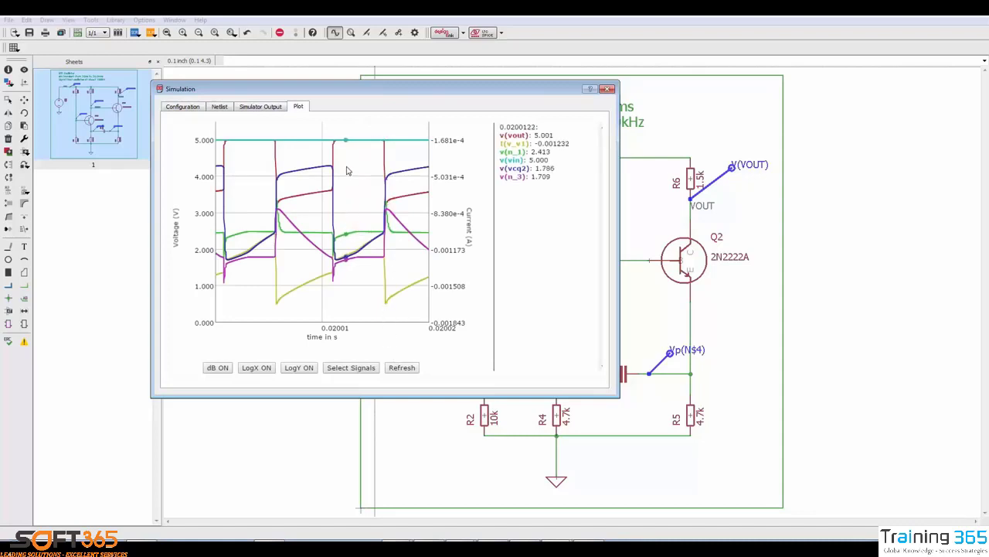
left_click_drag(349, 154, 353, 222)
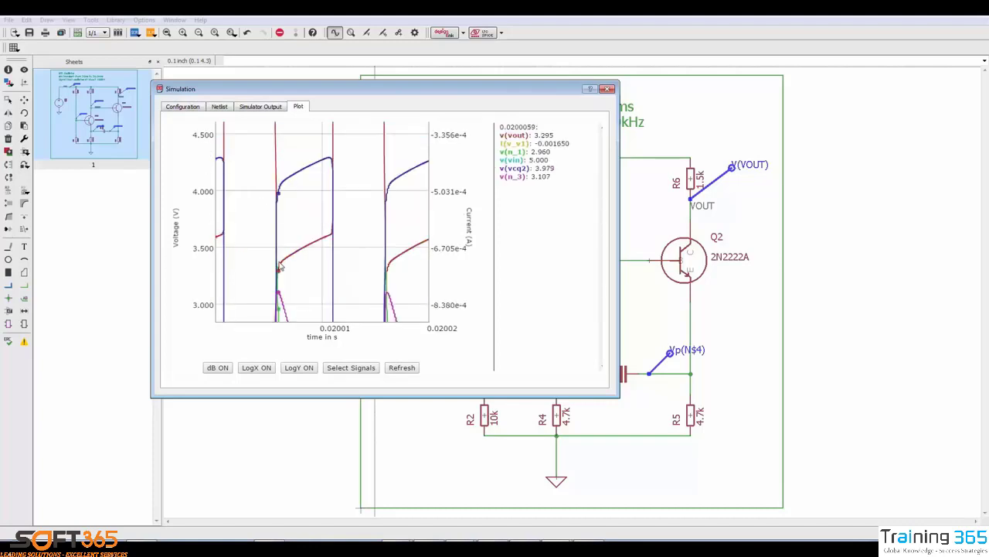
left_click(413, 367)
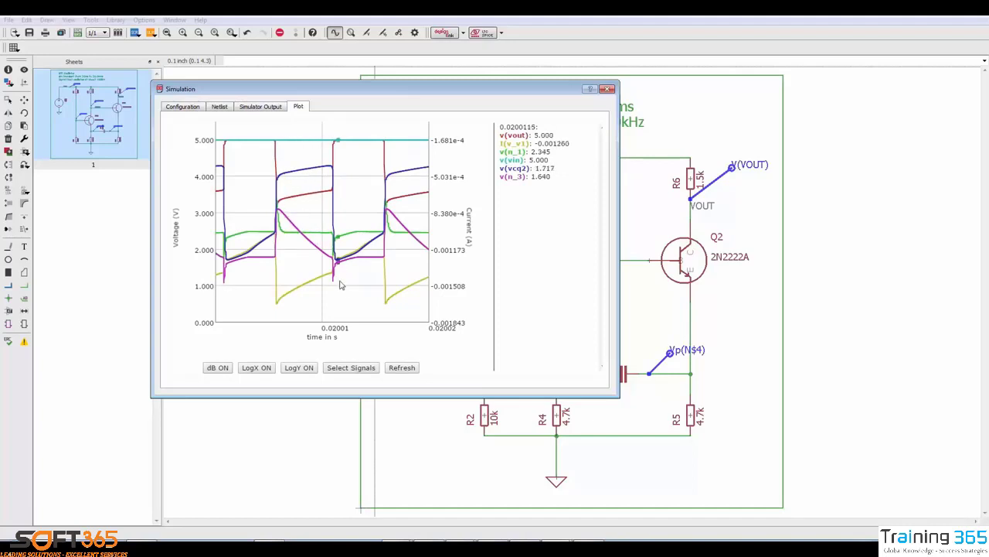
Turn off the I(v_v1), v(n_1), v(vcq2) and v(n_3) signals so that only v(vout) and v(vin) are plotted.
left_click(361, 368)
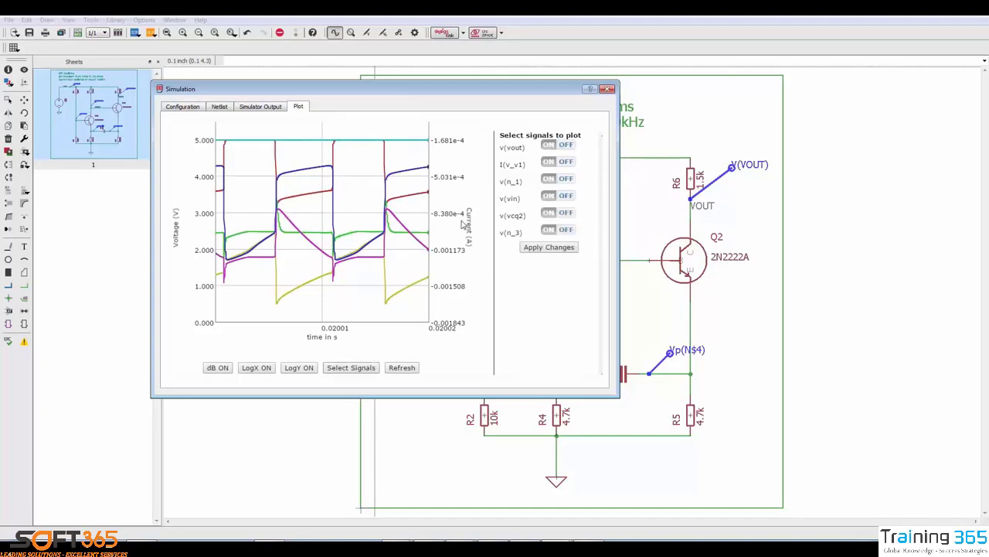
left_click(567, 164)
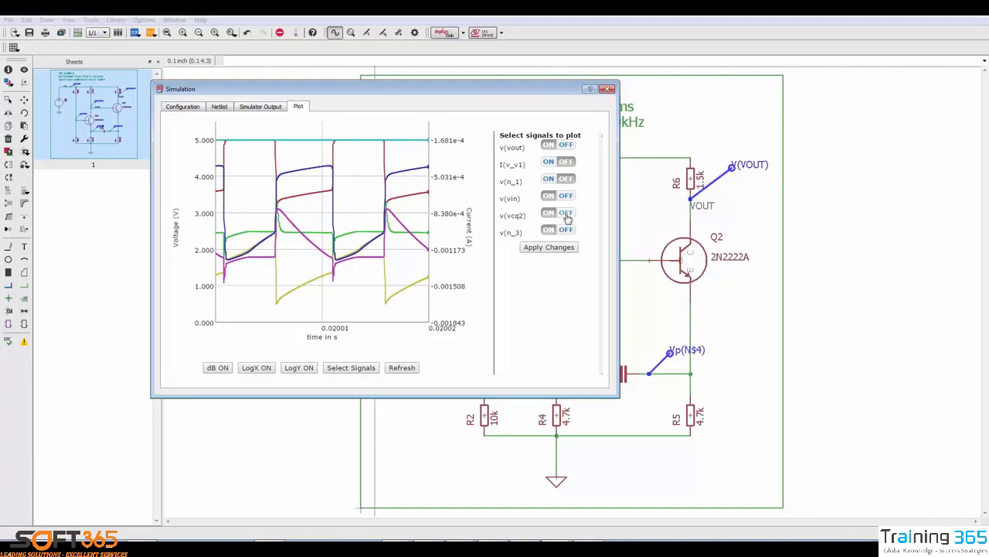
left_click(567, 213)
left_click(567, 230)
left_click(567, 200)
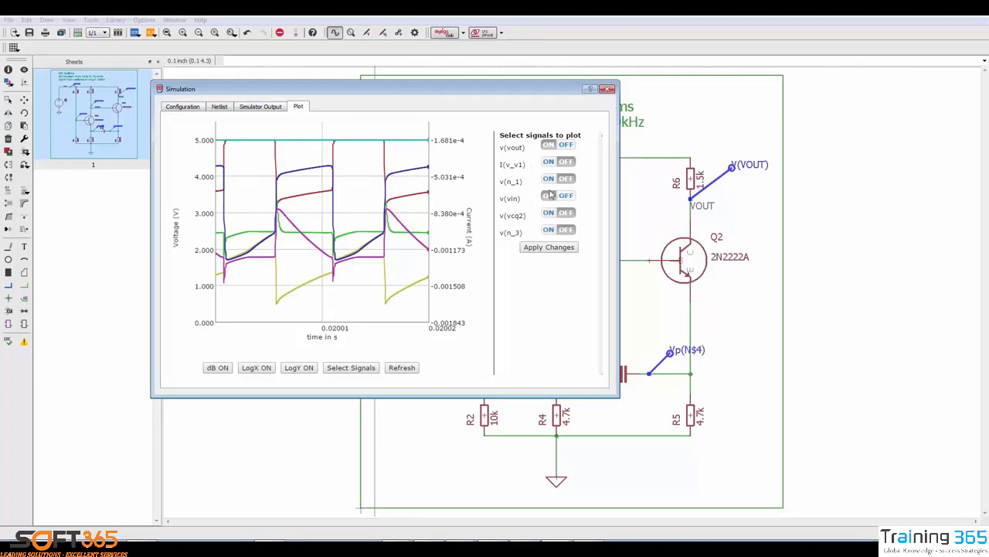
left_click(547, 247)
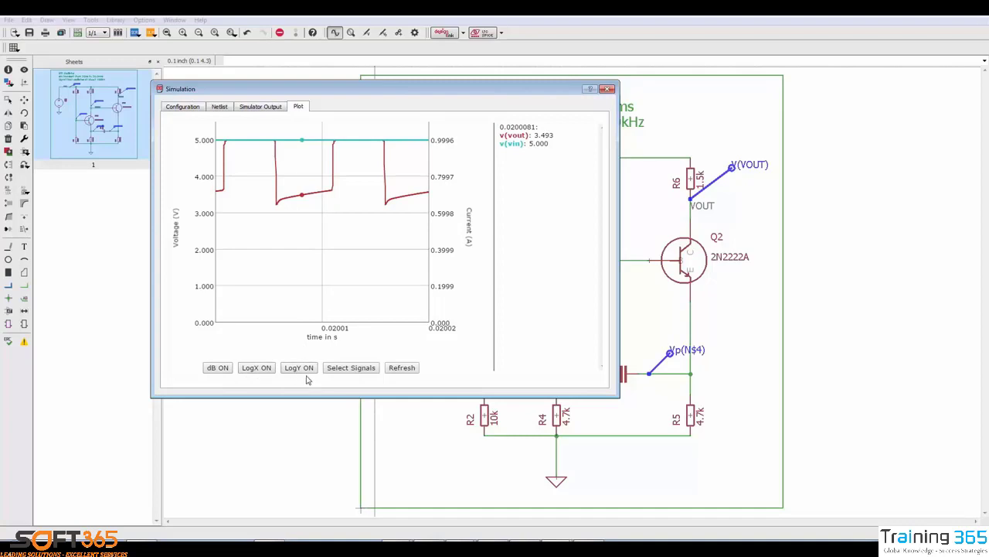
Review the simulator's text output for the transient analysis and close the simulation window.
left_click(265, 109)
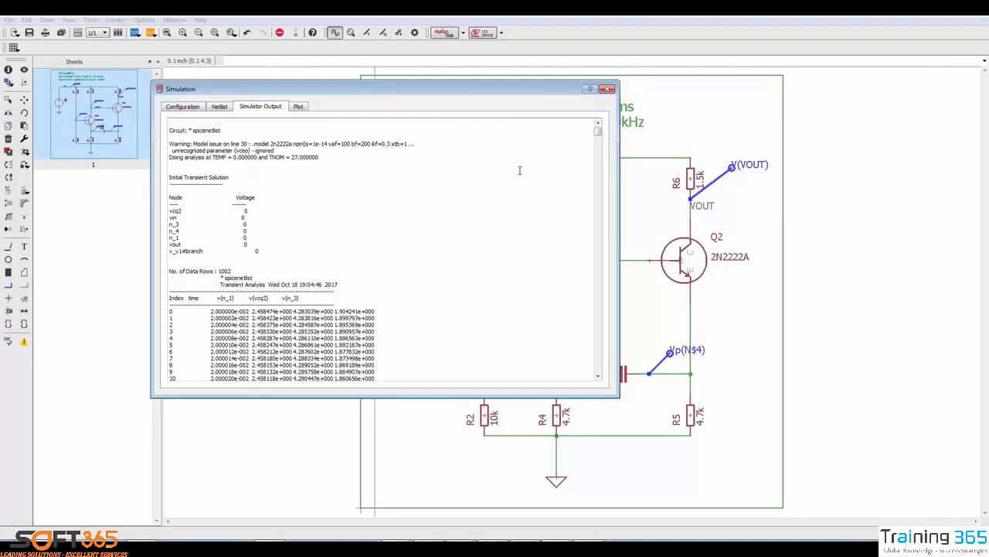
left_click(608, 89)
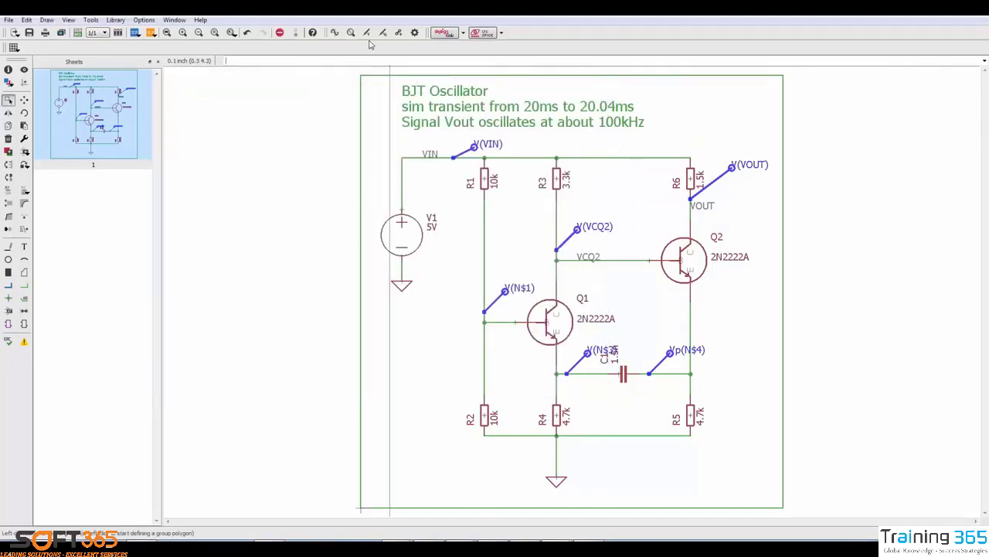